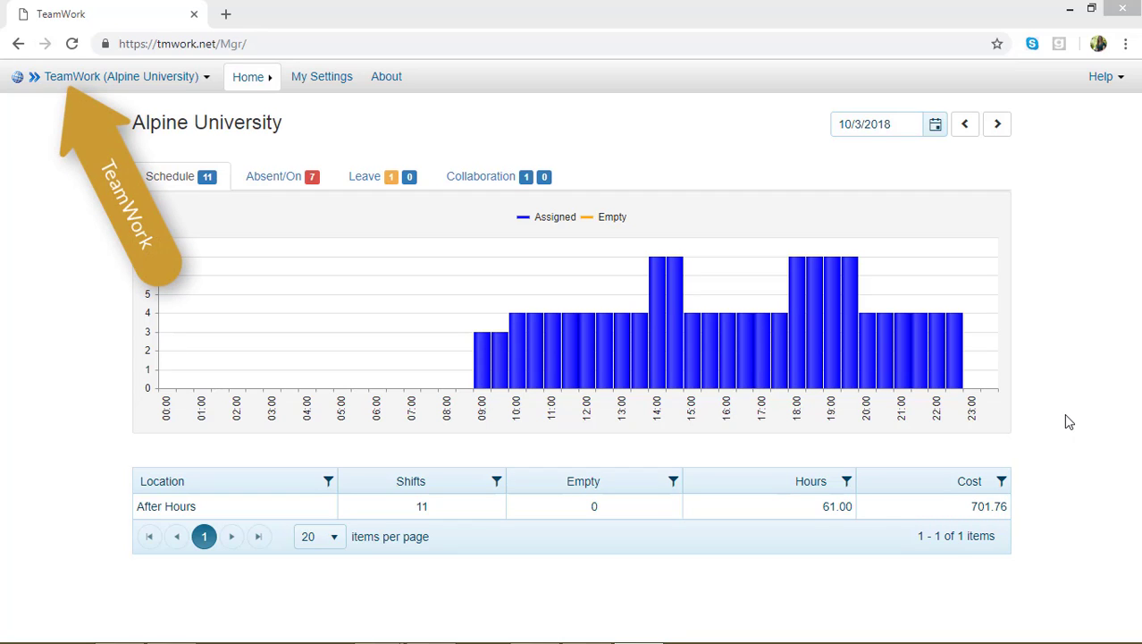
# Step: Open the Days/Hours settings of the Coffee Shop C location
pyautogui.click(135, 78)
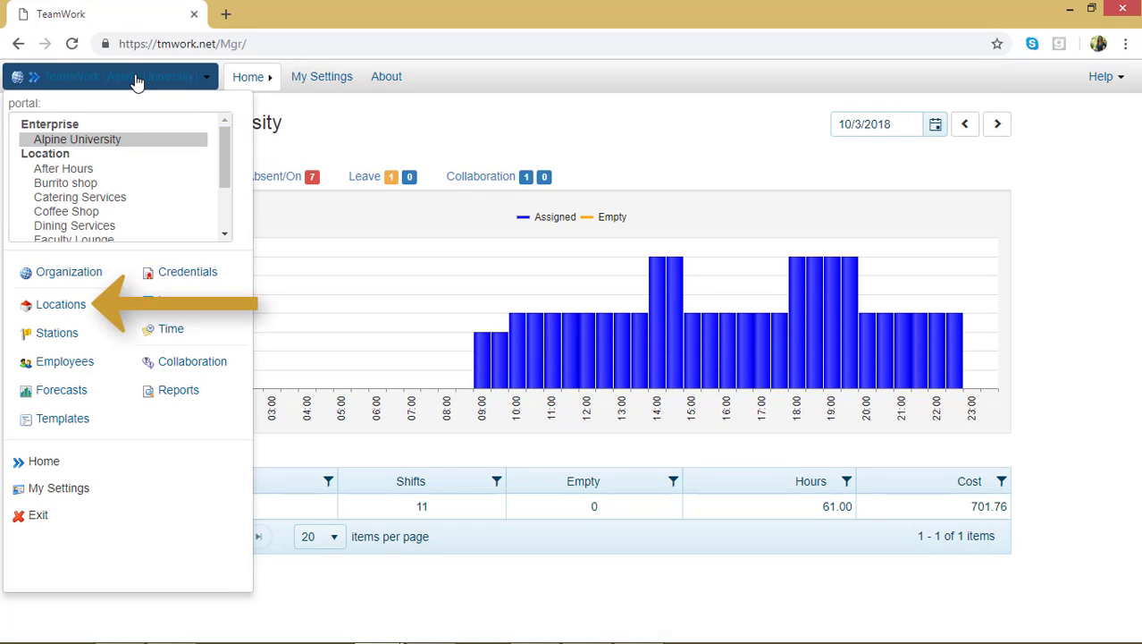
pyautogui.click(64, 305)
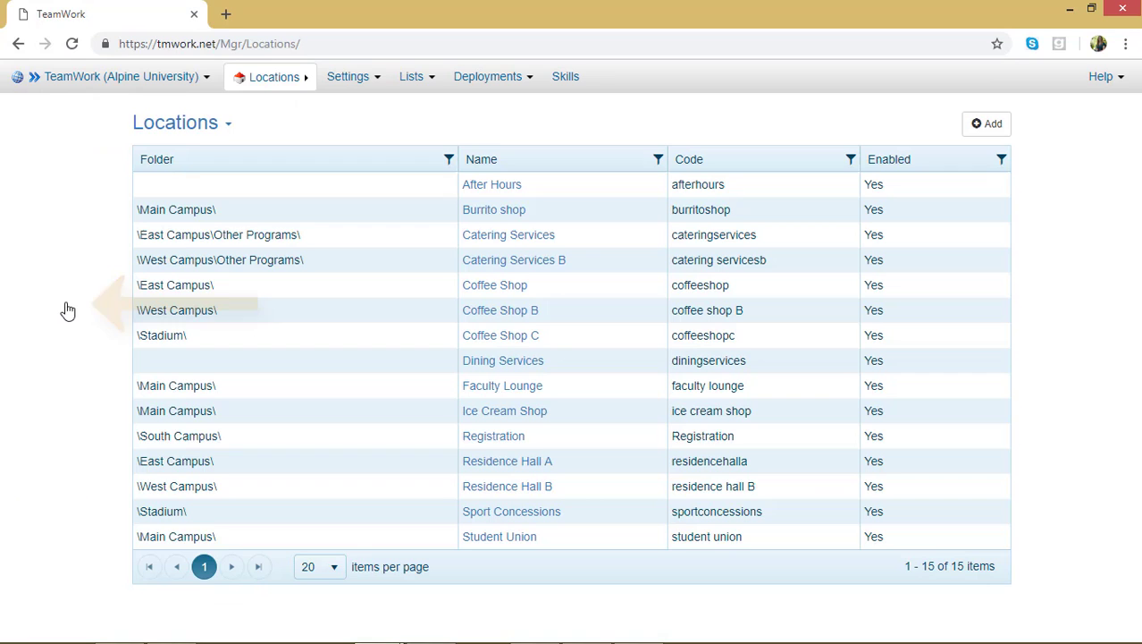
pyautogui.click(488, 336)
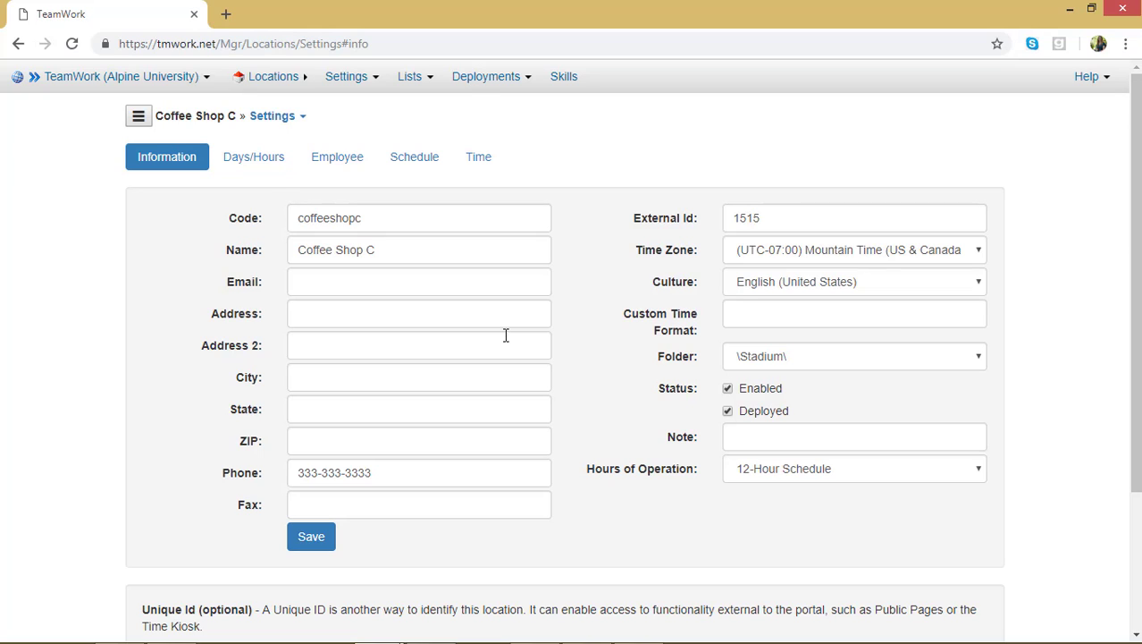
pyautogui.click(254, 161)
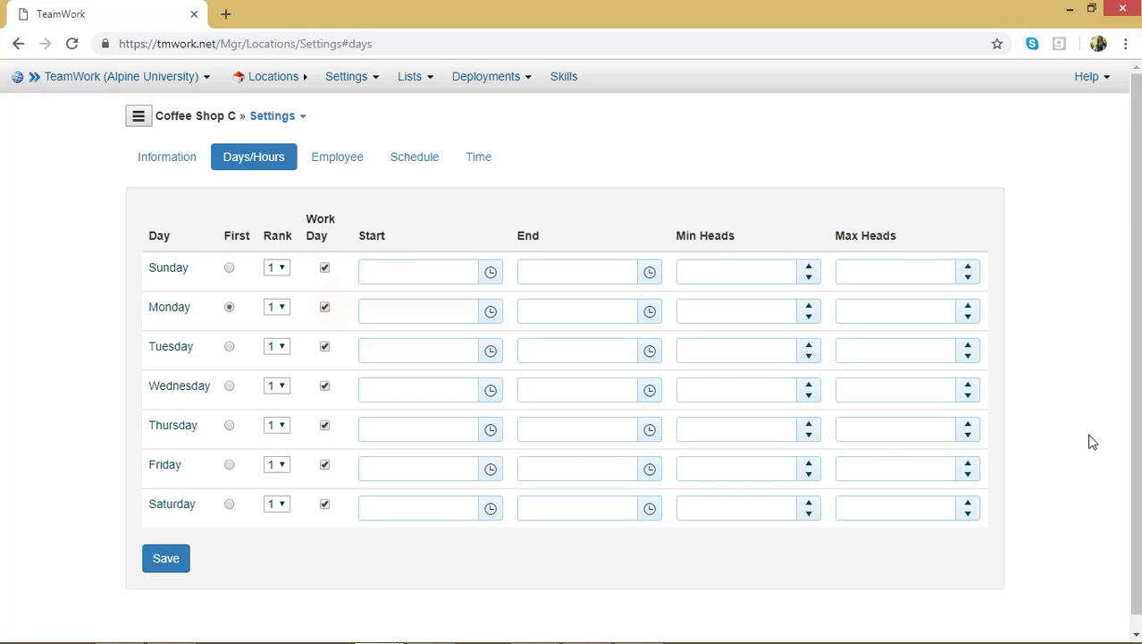
# Step: Set the rank to 8 for Monday through Friday and unmark Sunday as a work day
pyautogui.click(283, 311)
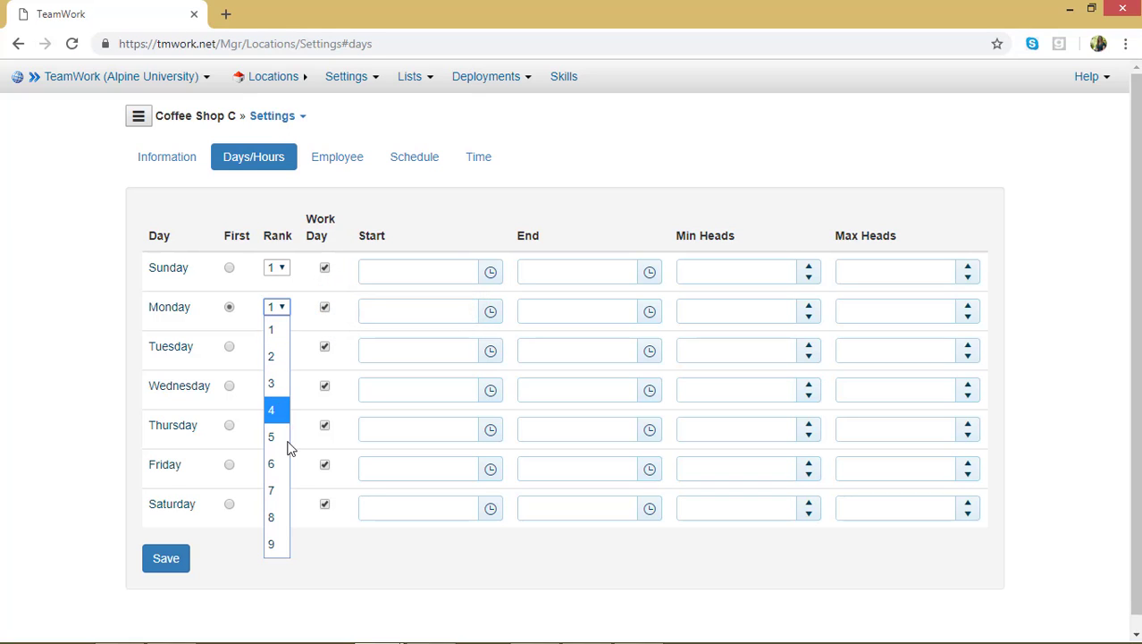
pyautogui.click(282, 521)
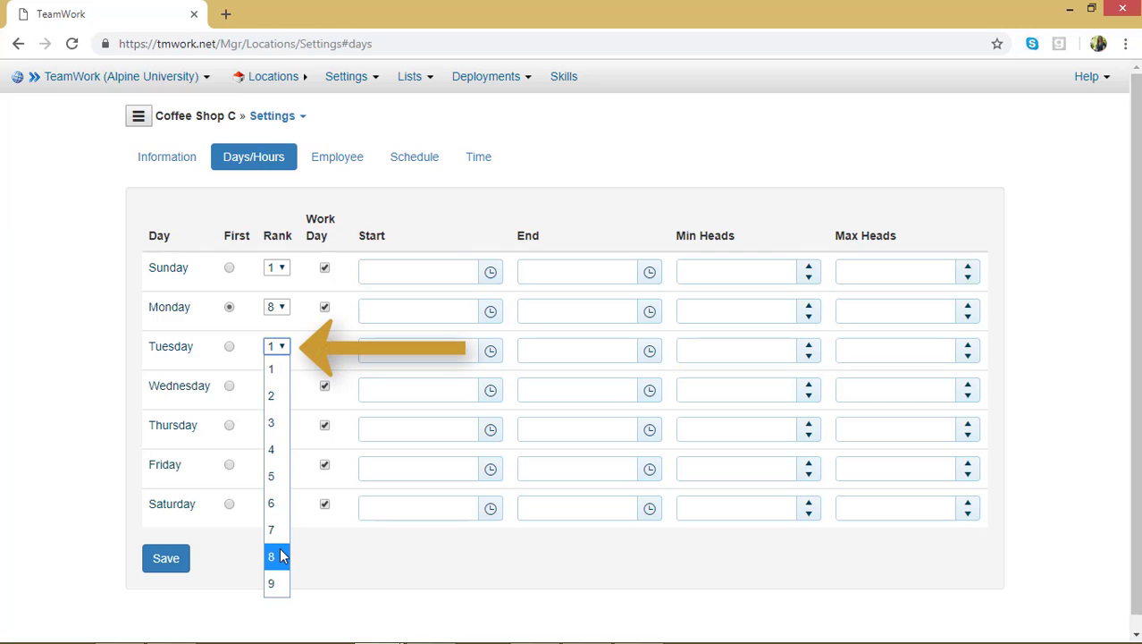
pyautogui.click(279, 556)
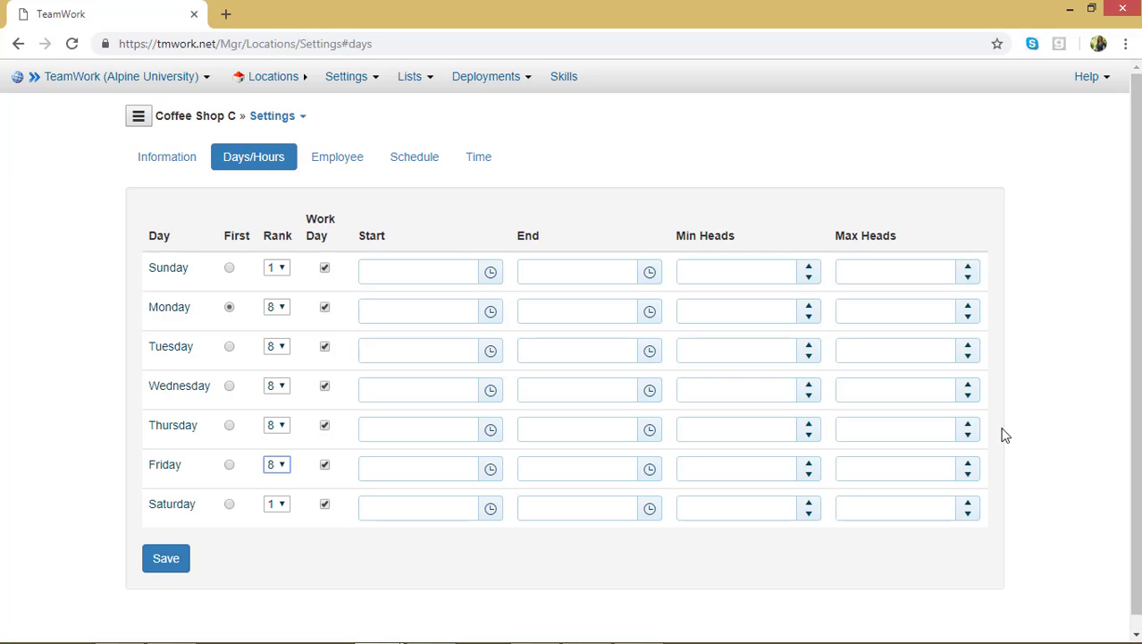
pyautogui.click(324, 272)
pyautogui.click(324, 271)
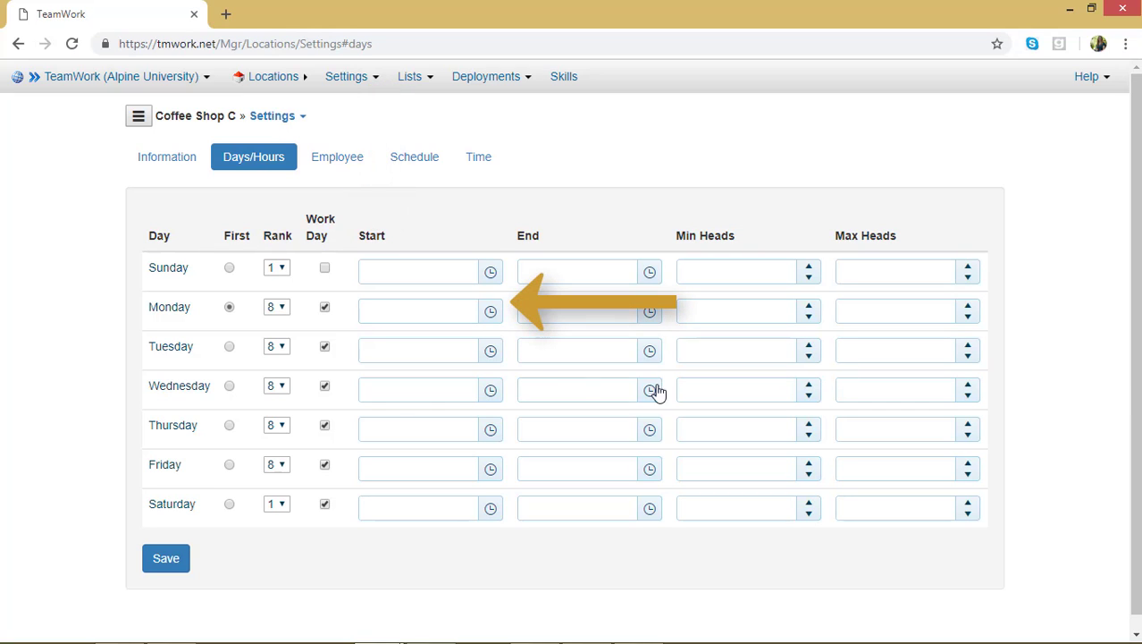
# Step: Set Monday's start time to 7:00 AM and its end time to 10:00 PM
pyautogui.click(491, 316)
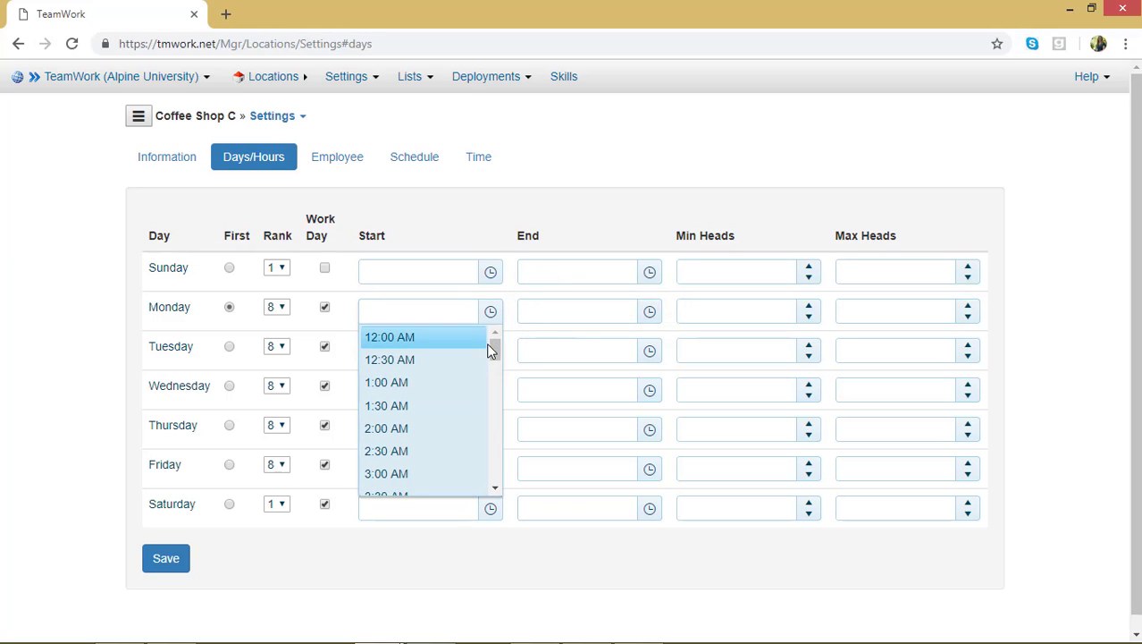
pyautogui.moveTo(493, 351); pyautogui.dragTo(494, 386)
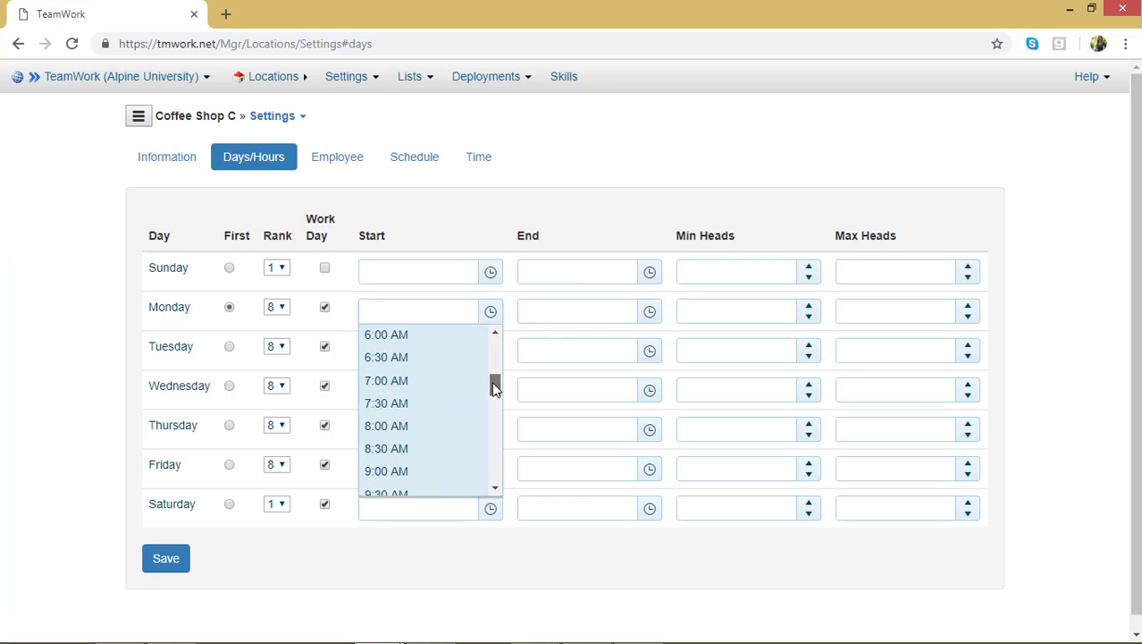
pyautogui.click(431, 383)
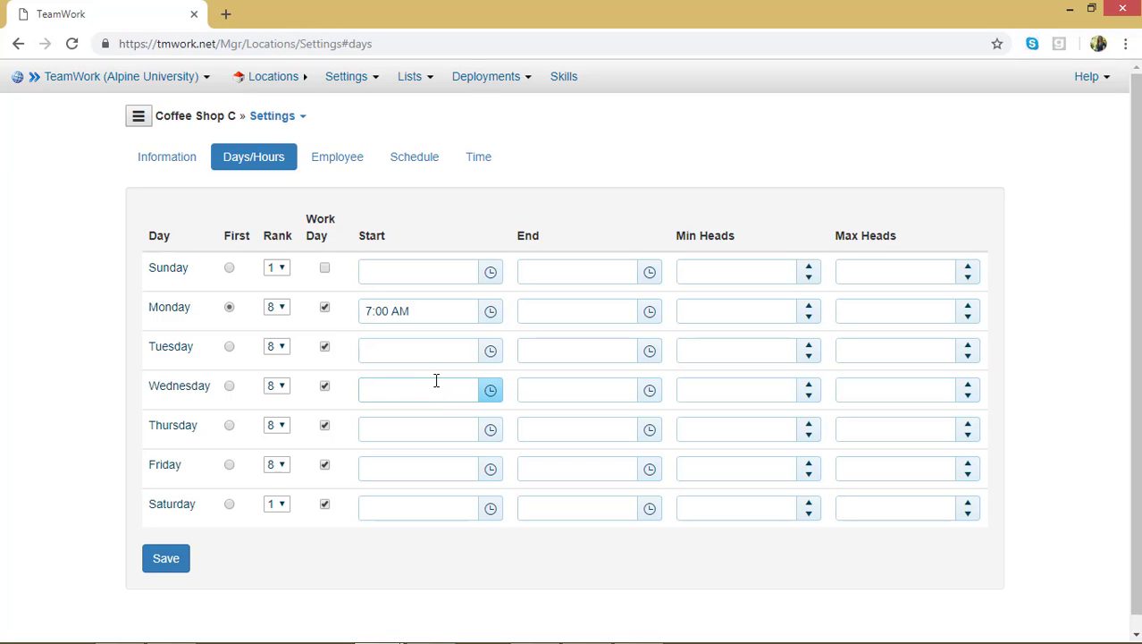
pyautogui.click(651, 313)
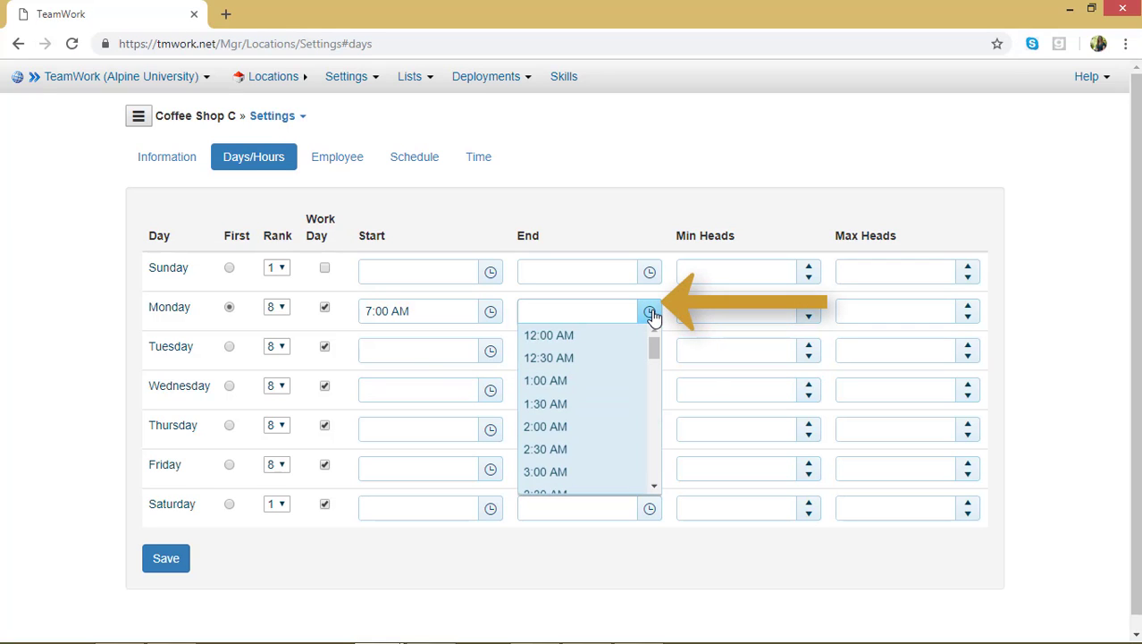
pyautogui.moveTo(655, 352); pyautogui.dragTo(652, 469)
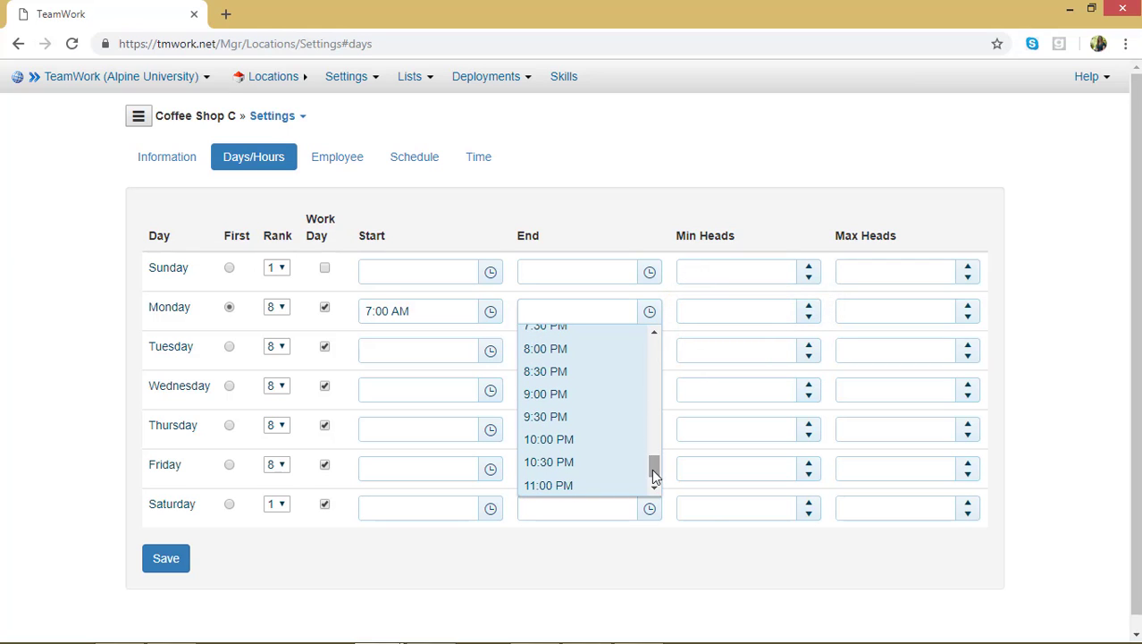
pyautogui.click(563, 440)
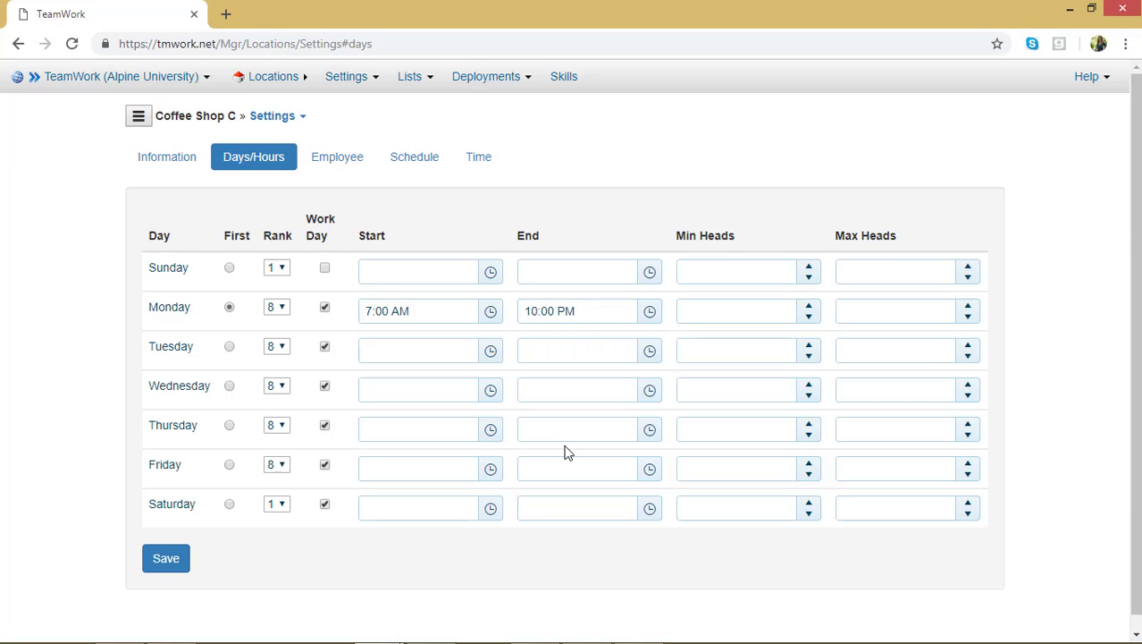
# Step: Enter a 7am start and a 10pm end for Tuesday through Saturday
pyautogui.click(407, 355)
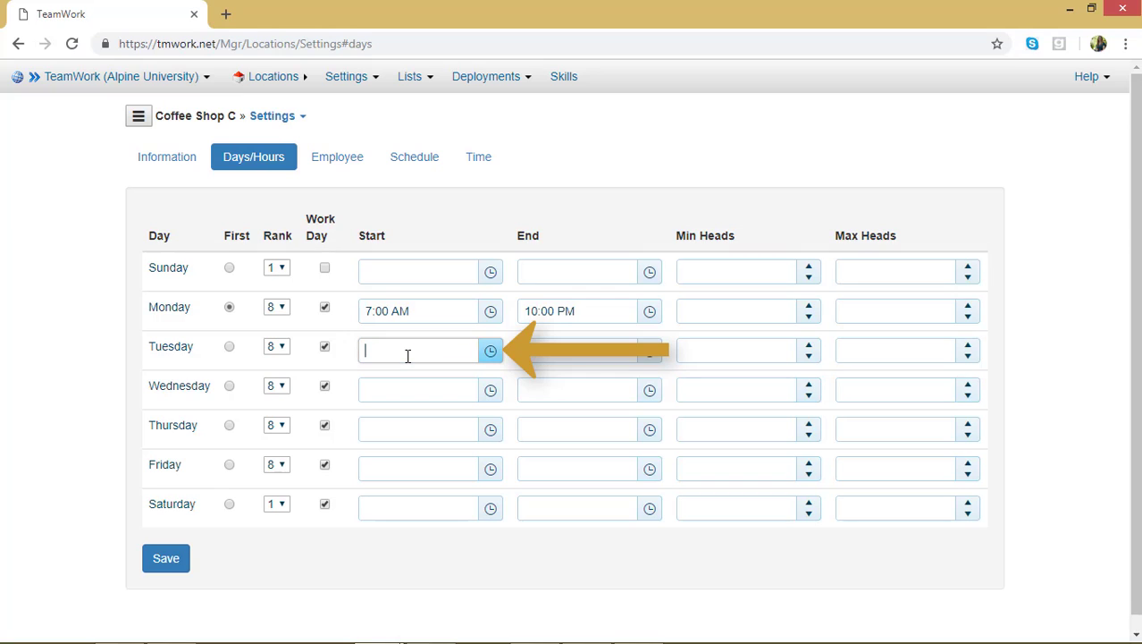
pyautogui.write('7am')
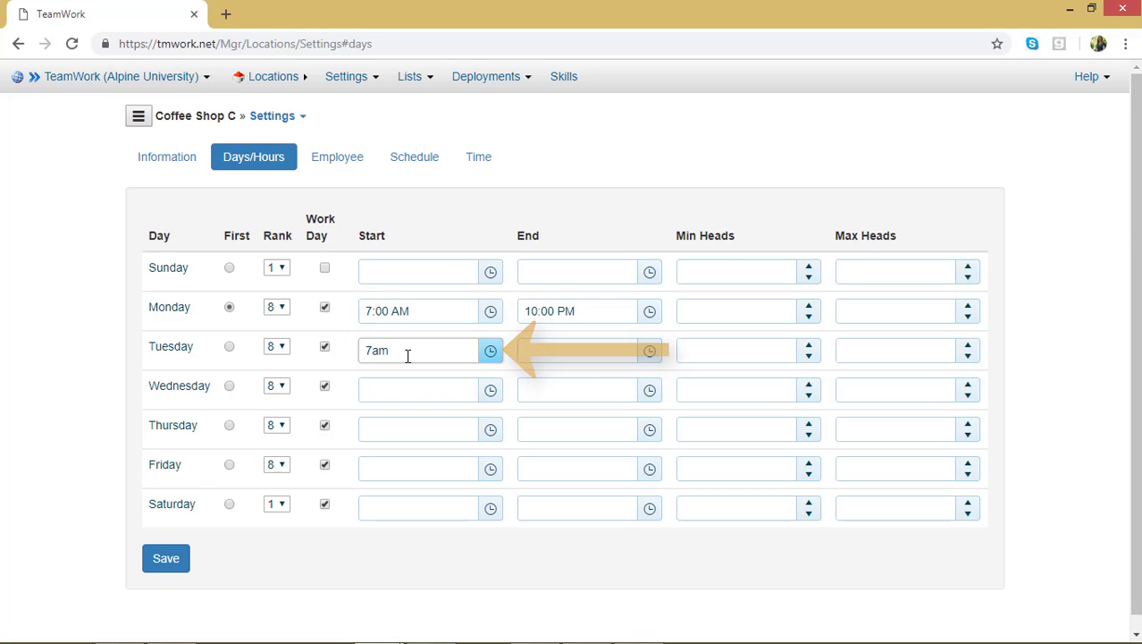
pyautogui.press('Tab')
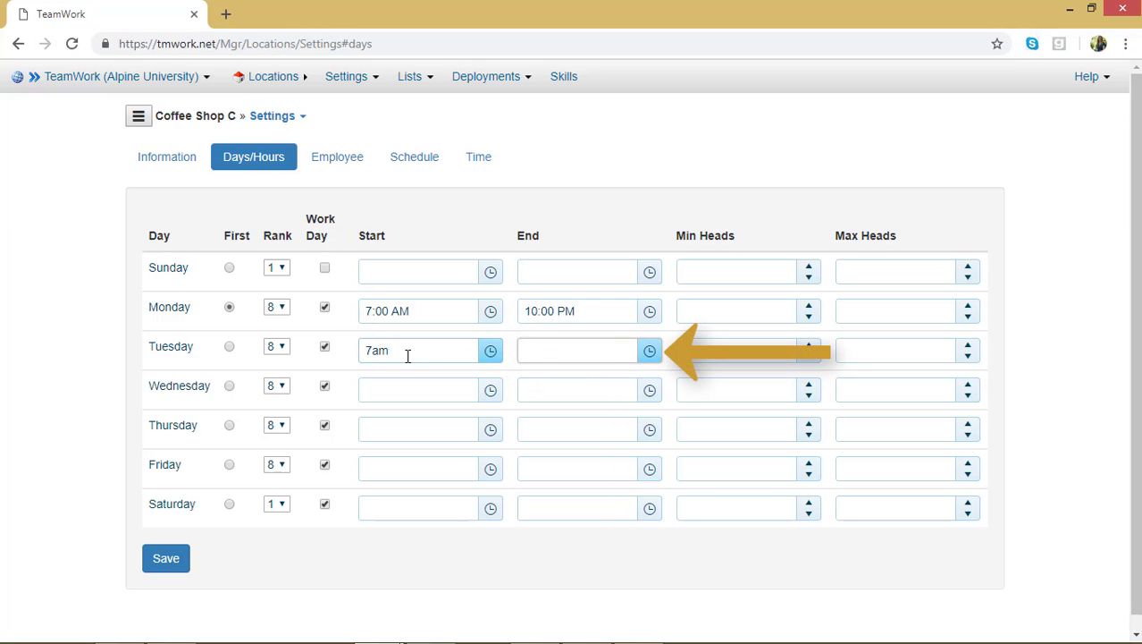
pyautogui.write('10pm')
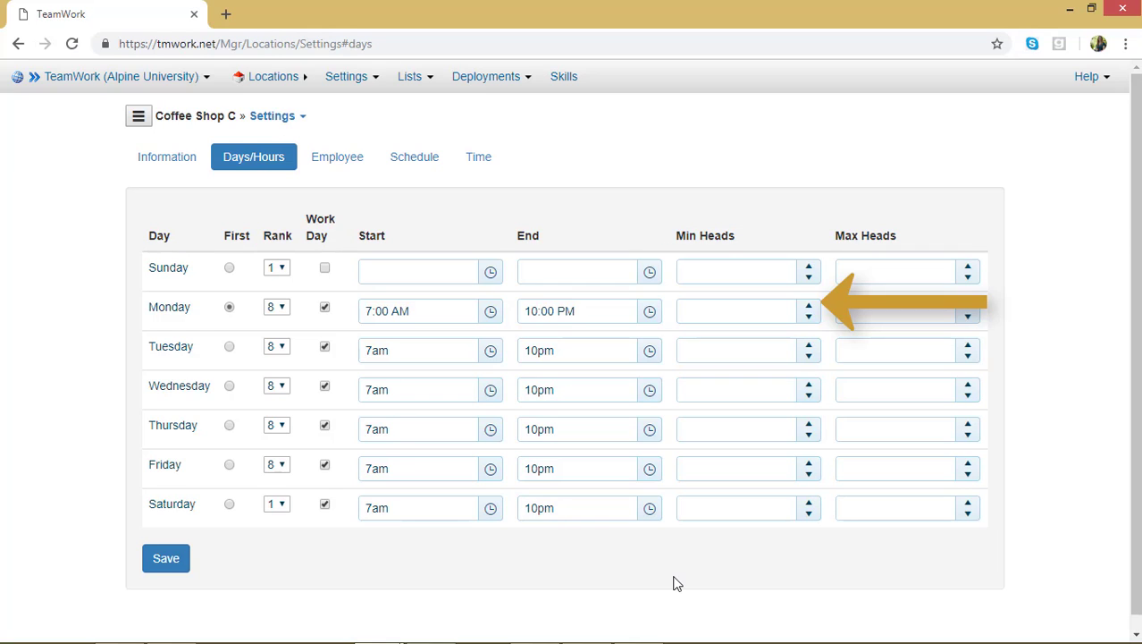
# Step: Set the minimum heads to 3 for each day from Monday through Saturday
pyautogui.click(809, 306)
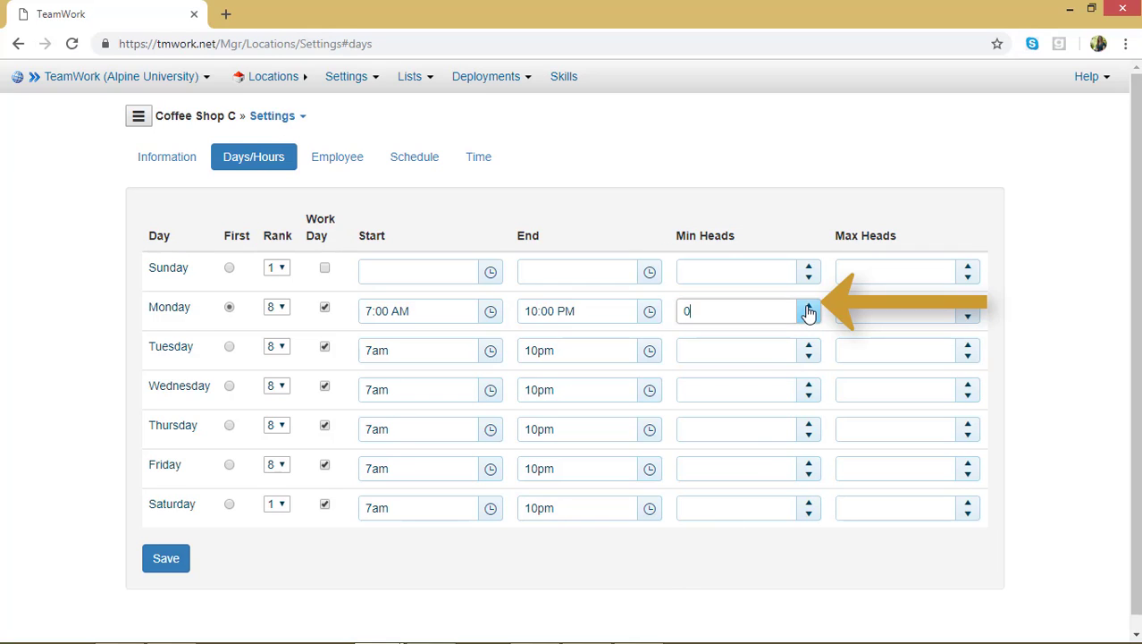
pyautogui.click(808, 306)
pyautogui.click(808, 307)
pyautogui.click(808, 306)
pyautogui.click(812, 344)
pyautogui.click(813, 344)
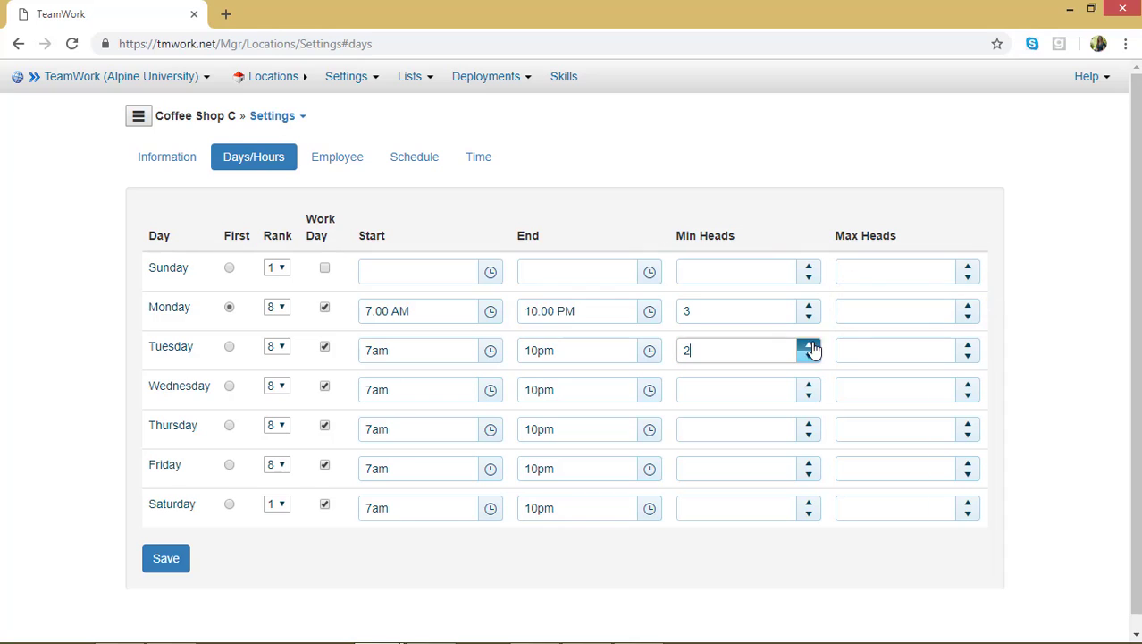
pyautogui.click(813, 344)
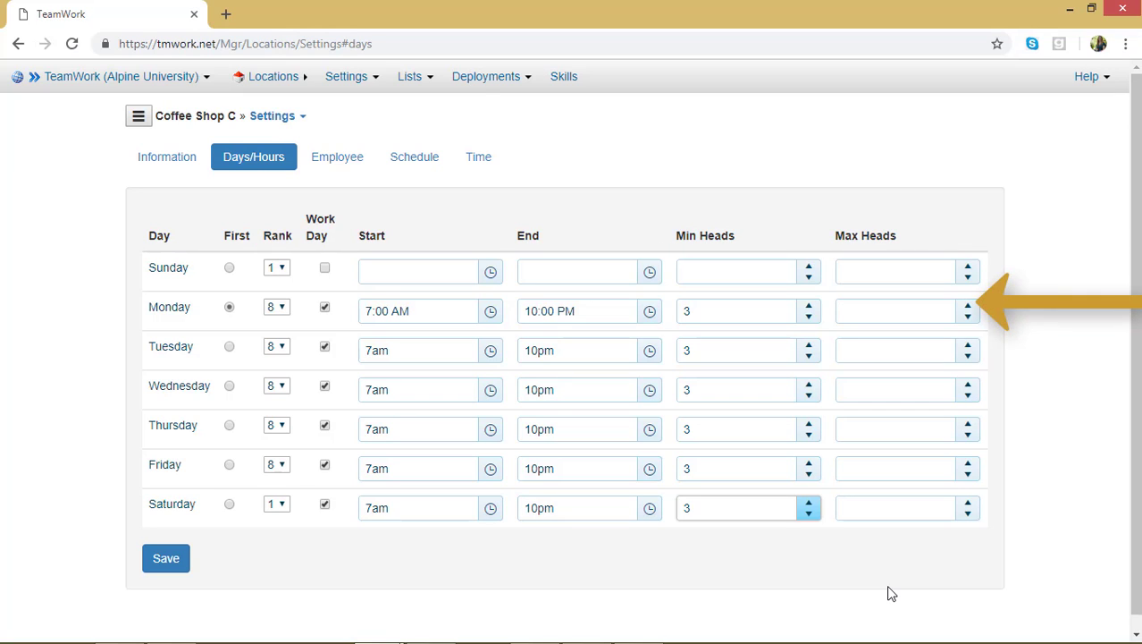
# Step: Set the maximum heads to 8 for Monday through Saturday and save the day settings
pyautogui.click(969, 308)
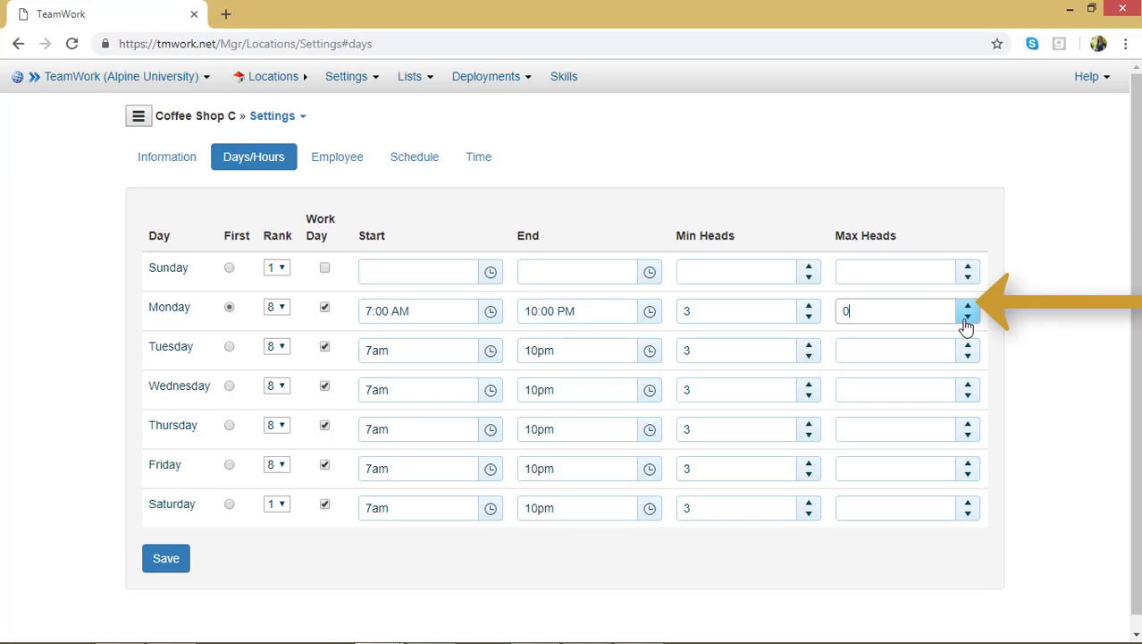
pyautogui.click(969, 309)
pyautogui.click(969, 310)
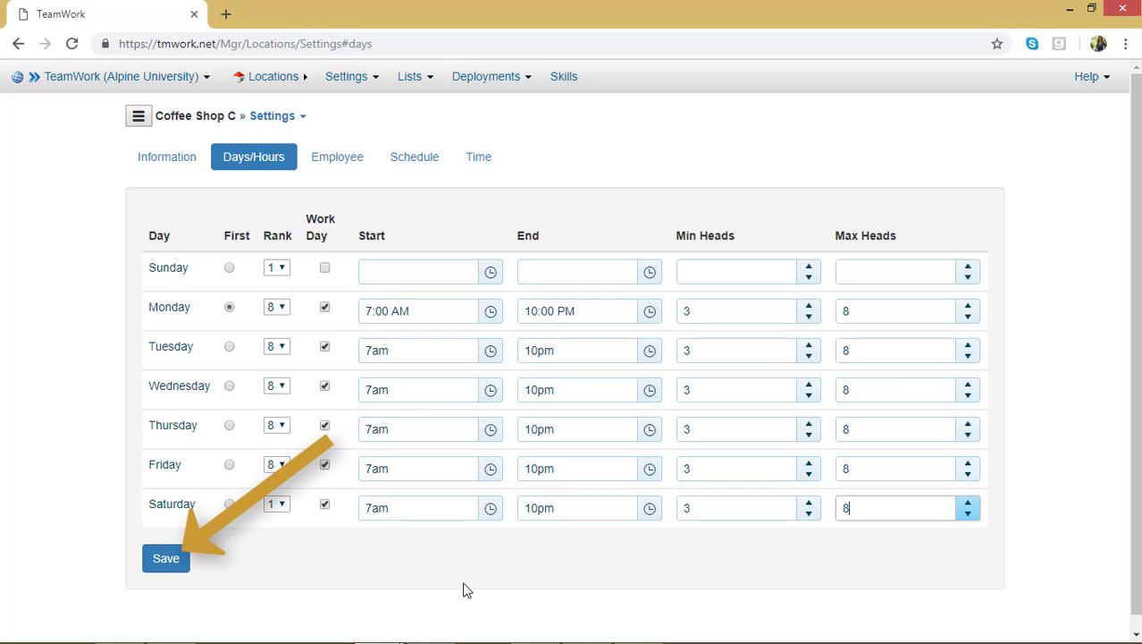
pyautogui.click(187, 560)
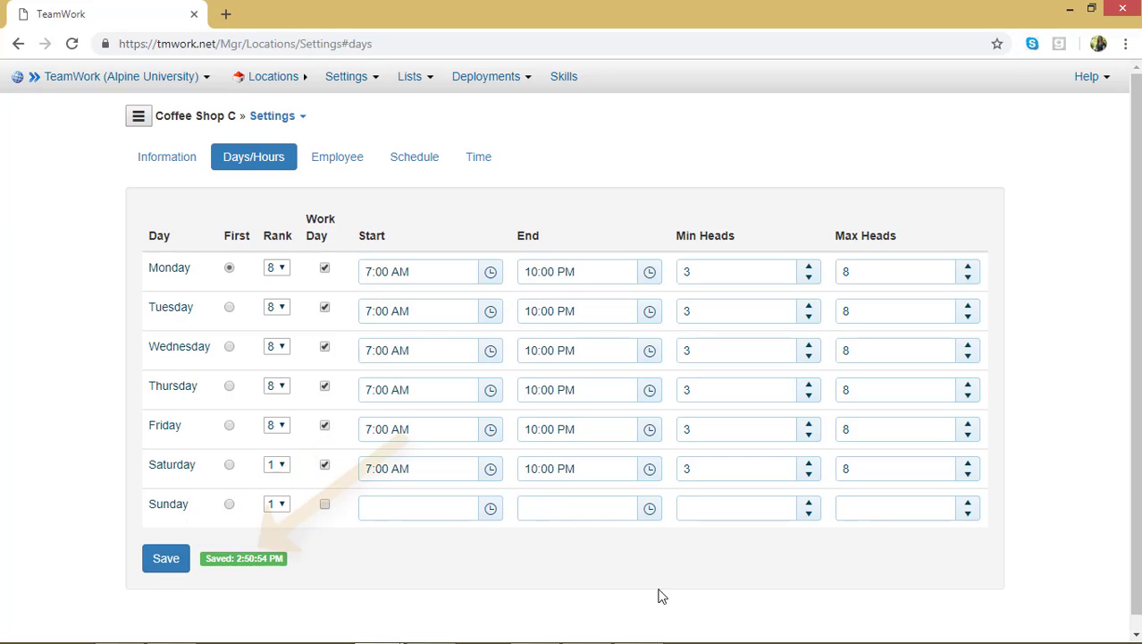